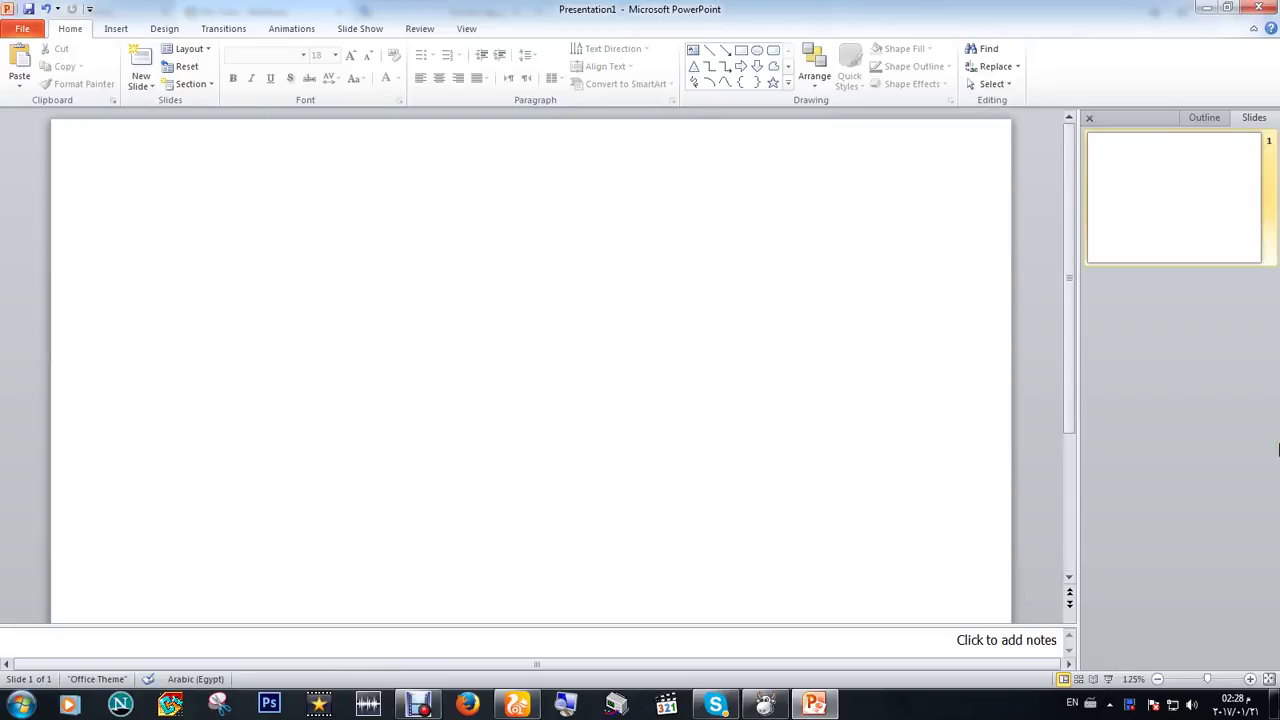
# - Bring up the Table dropdown options under the Insert tab
pyautogui.click(120, 30)
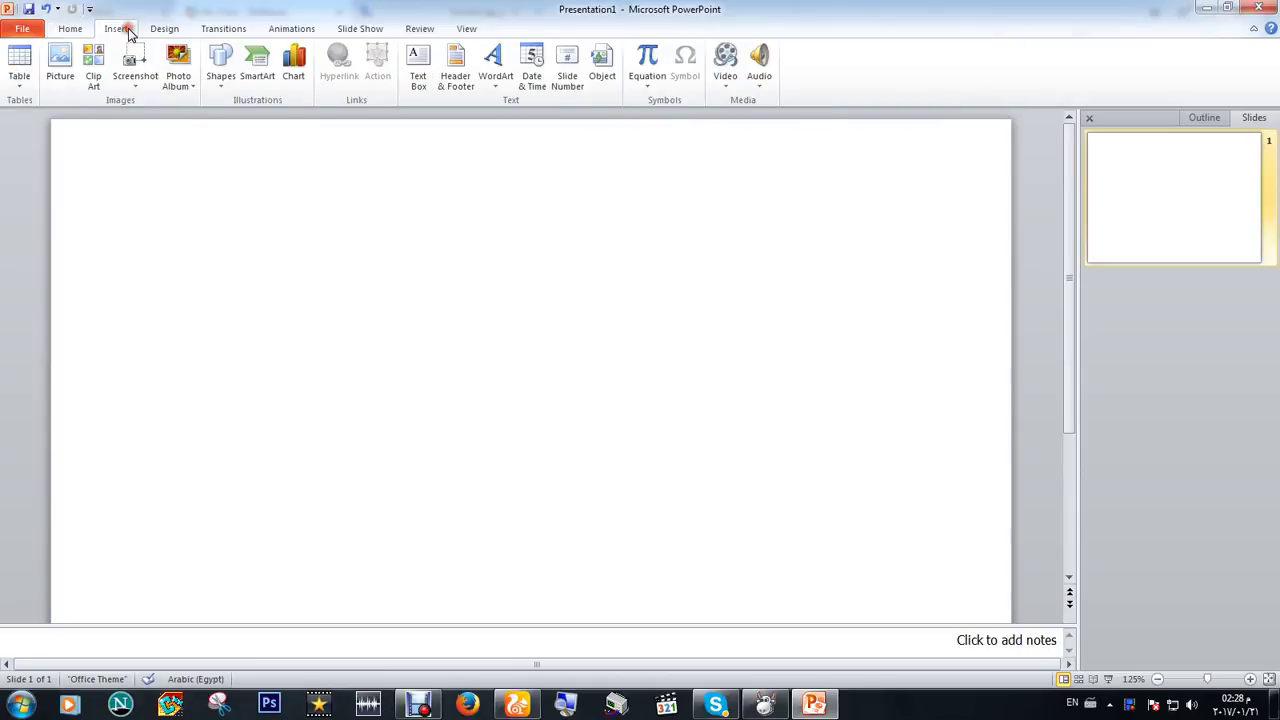
pyautogui.click(14, 92)
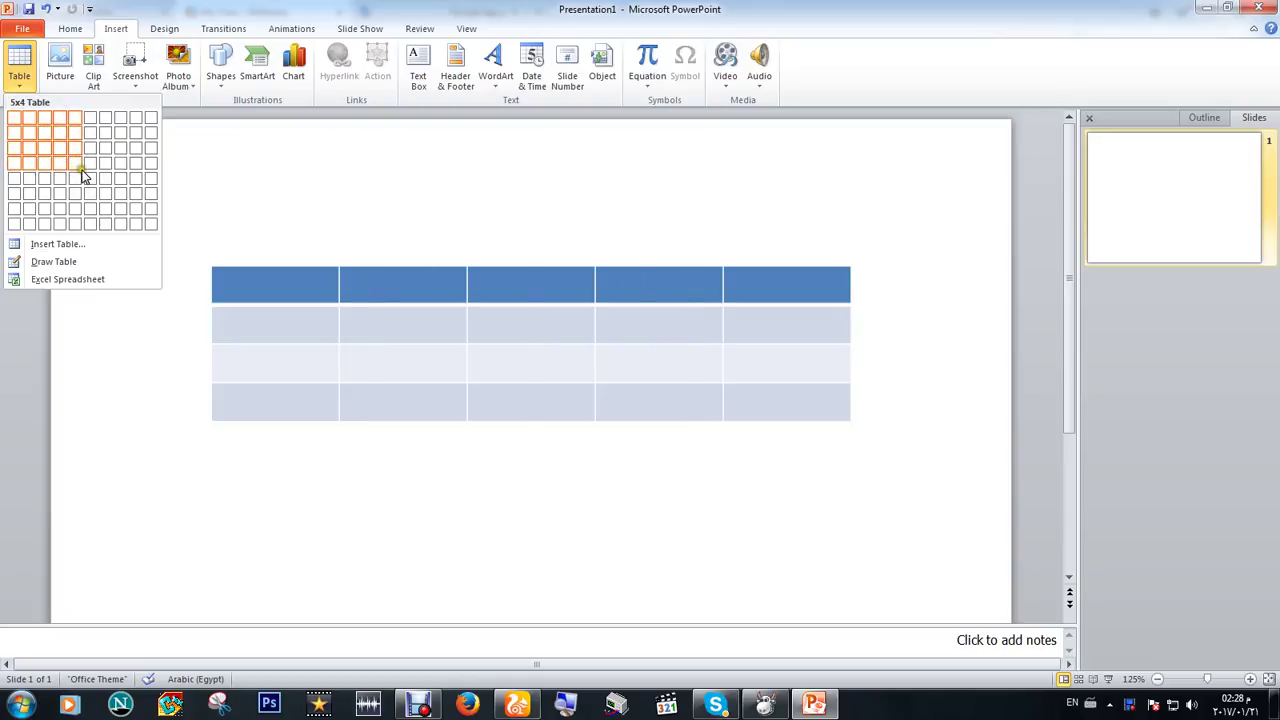
# - Insert a 3-column, 4-row table onto the slide through the Insert Table dialog
pyautogui.click(63, 250)
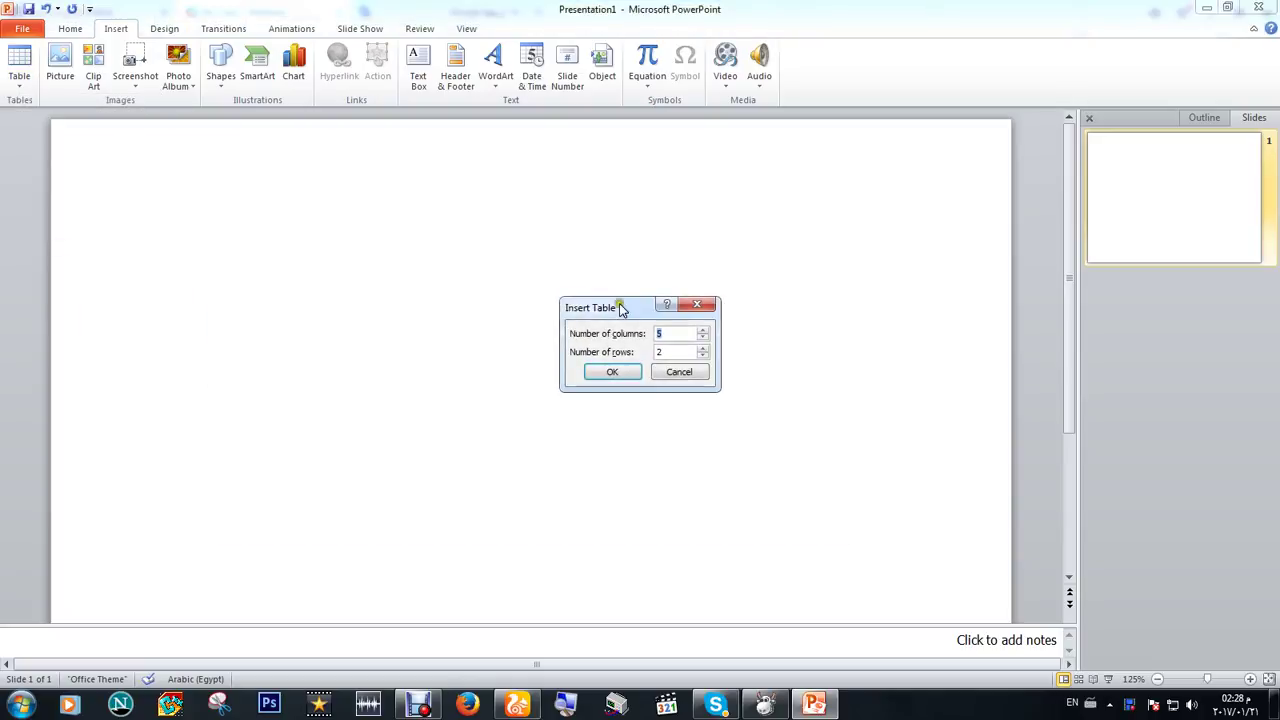
pyautogui.moveTo(660, 305); pyautogui.dragTo(588, 304)
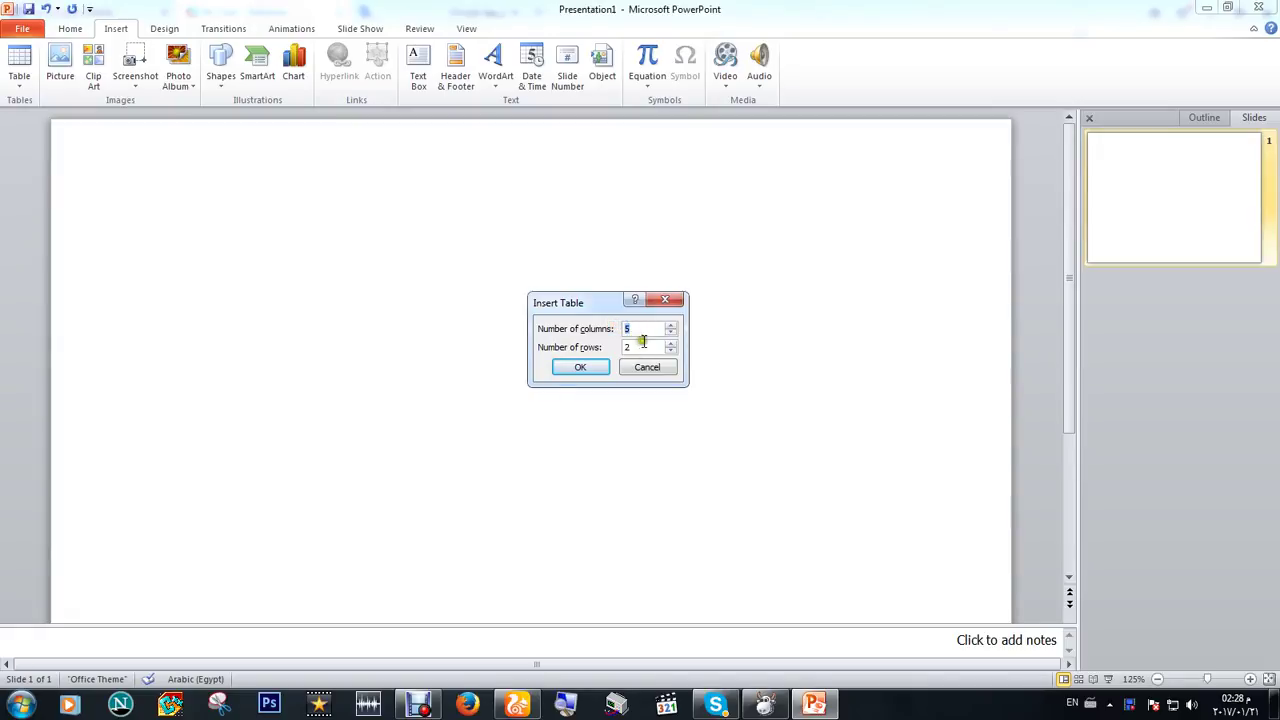
pyautogui.doubleClick(621, 346)
pyautogui.doubleClick(624, 331)
pyautogui.doubleClick(621, 346)
pyautogui.click(583, 366)
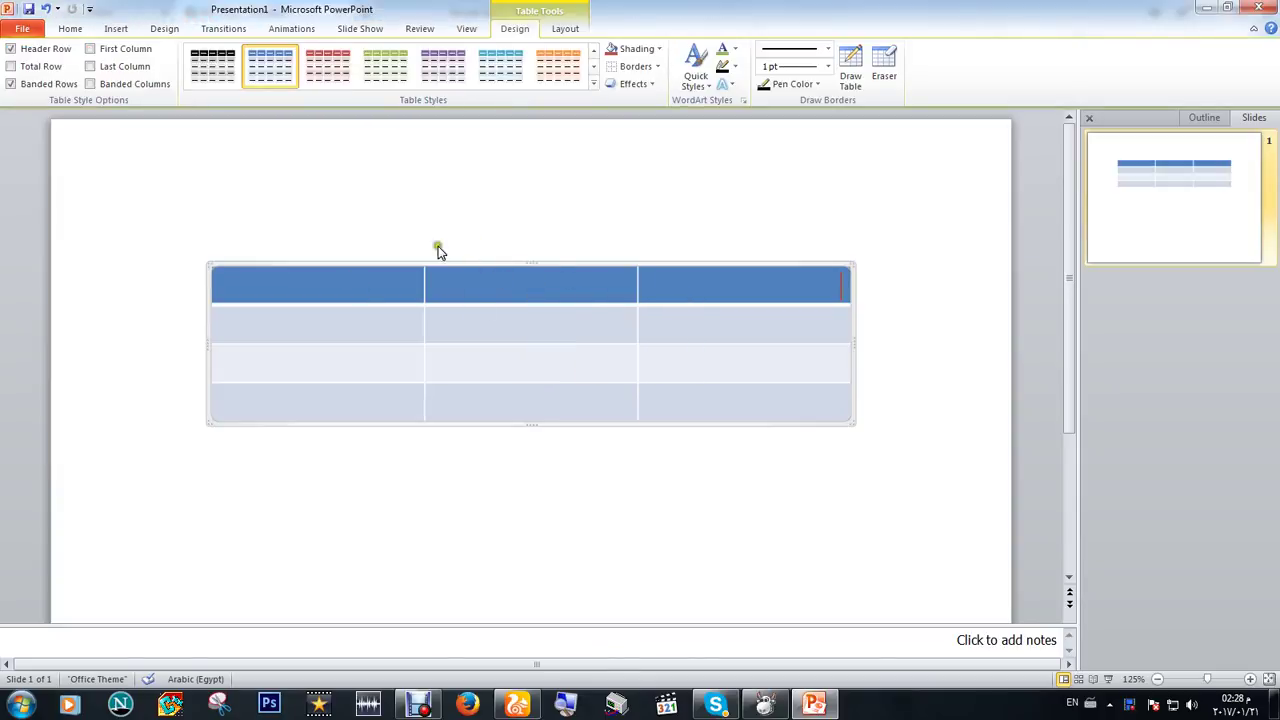
# - Delete the 3x4 table and switch on Draw Table mode from the Table menu
pyautogui.click(551, 262)
pyautogui.press('Delete')
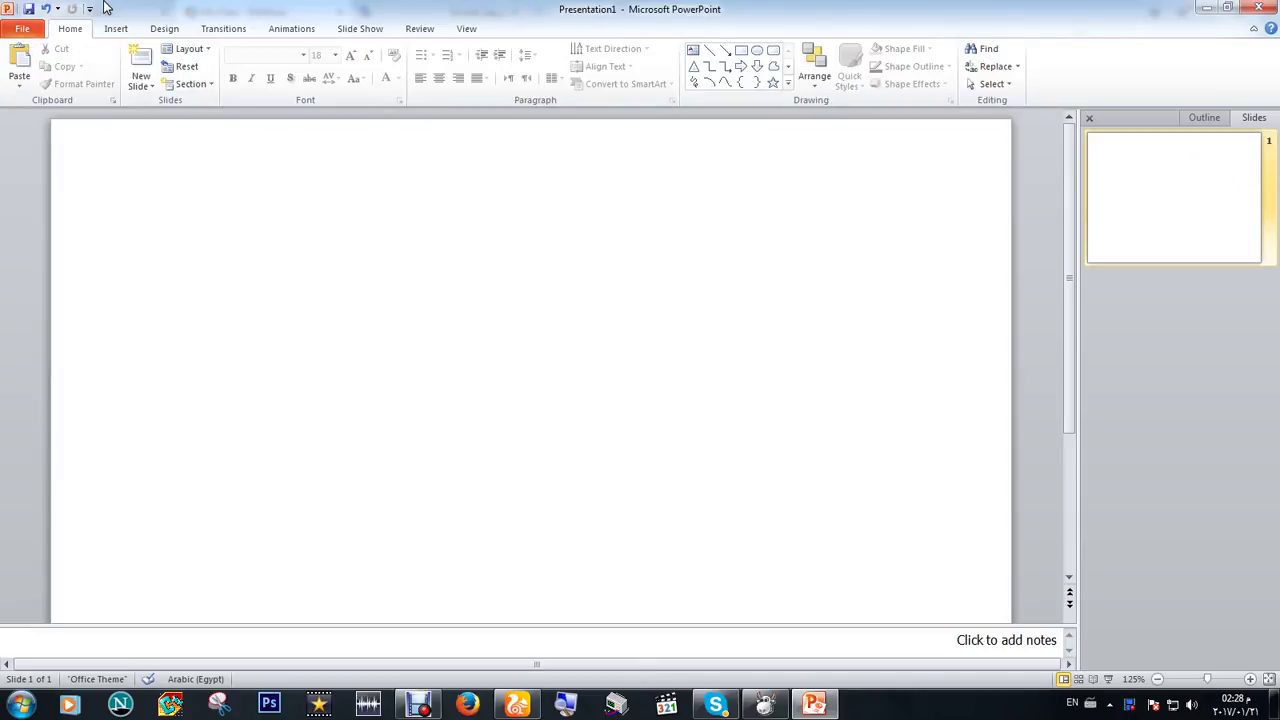
pyautogui.click(116, 29)
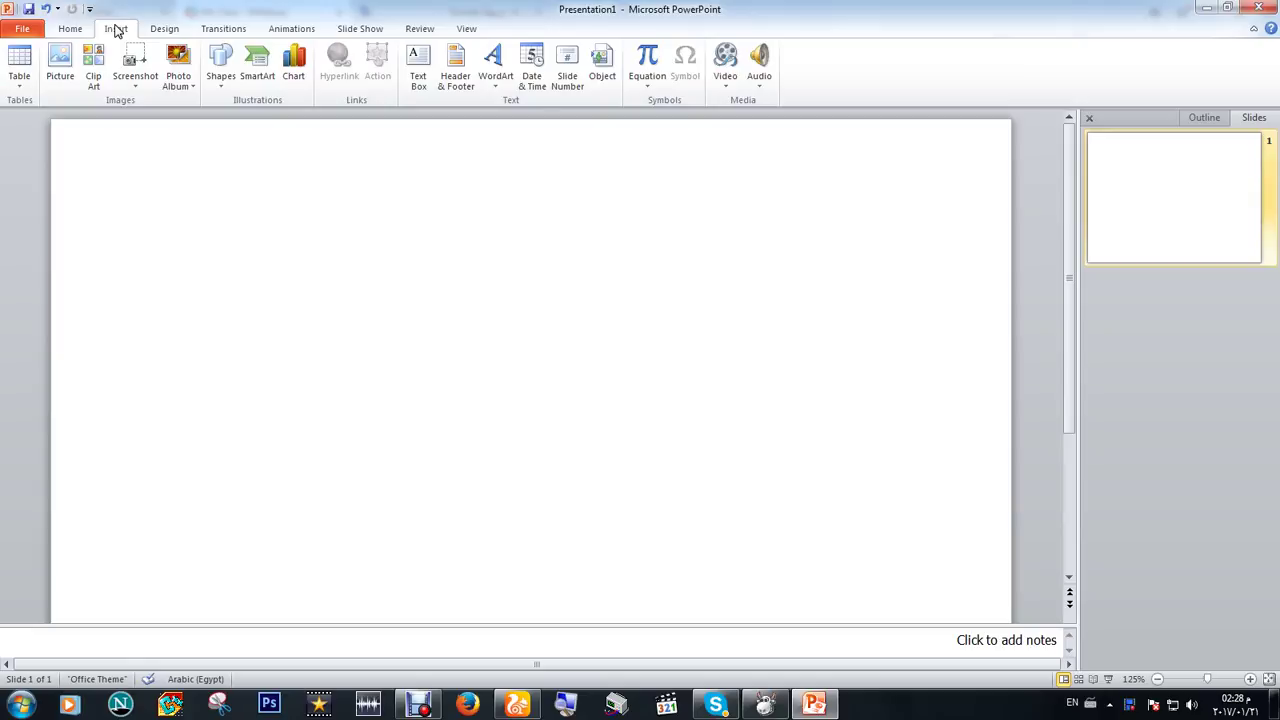
pyautogui.click(80, 29)
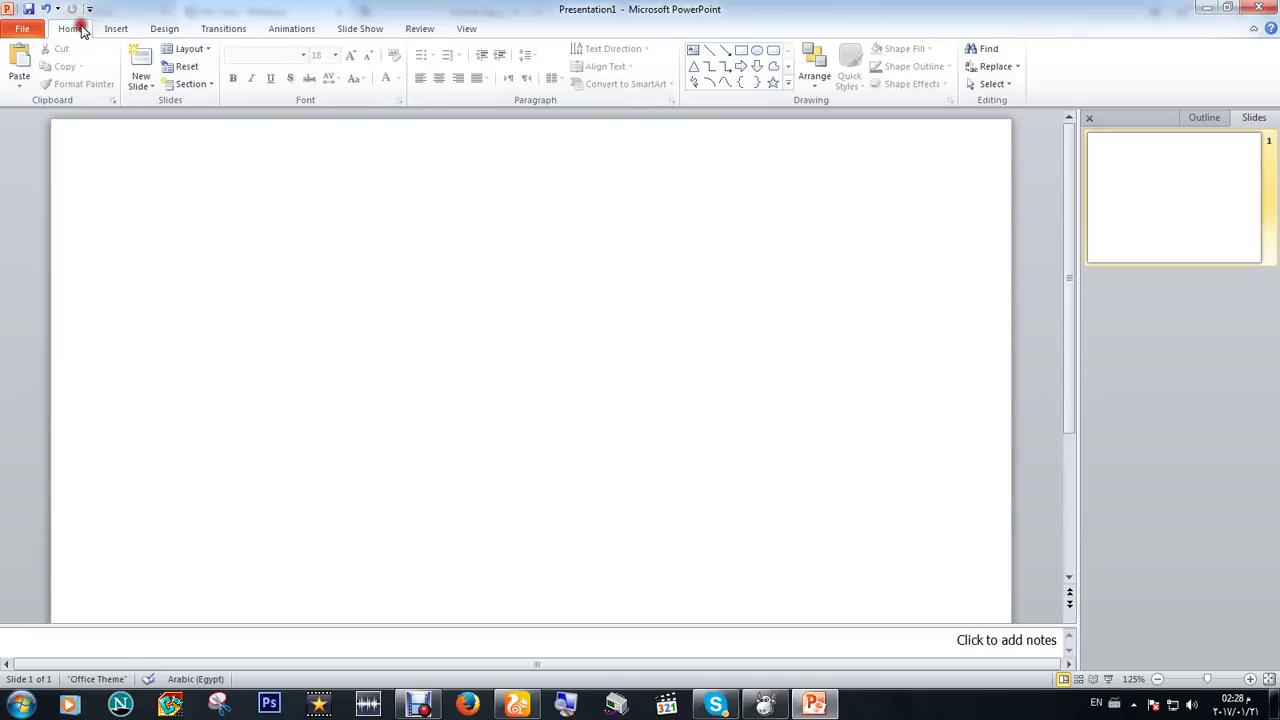
pyautogui.click(116, 29)
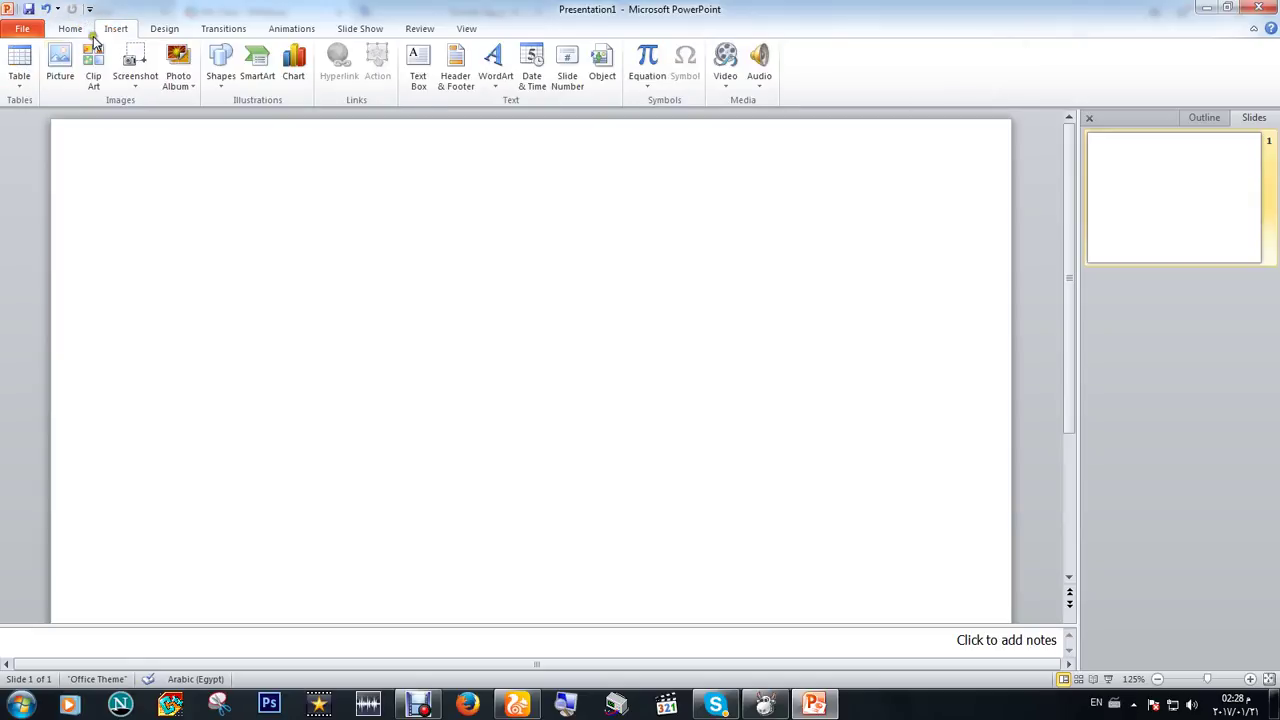
pyautogui.click(17, 88)
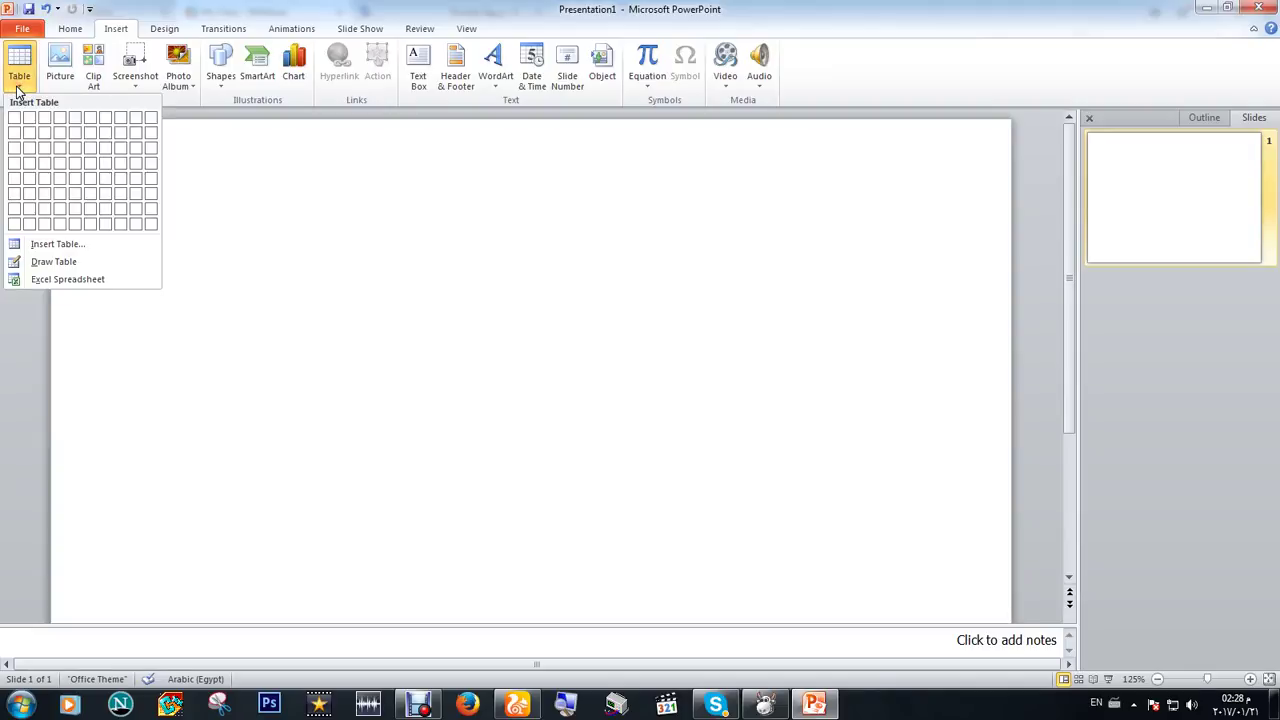
pyautogui.click(55, 261)
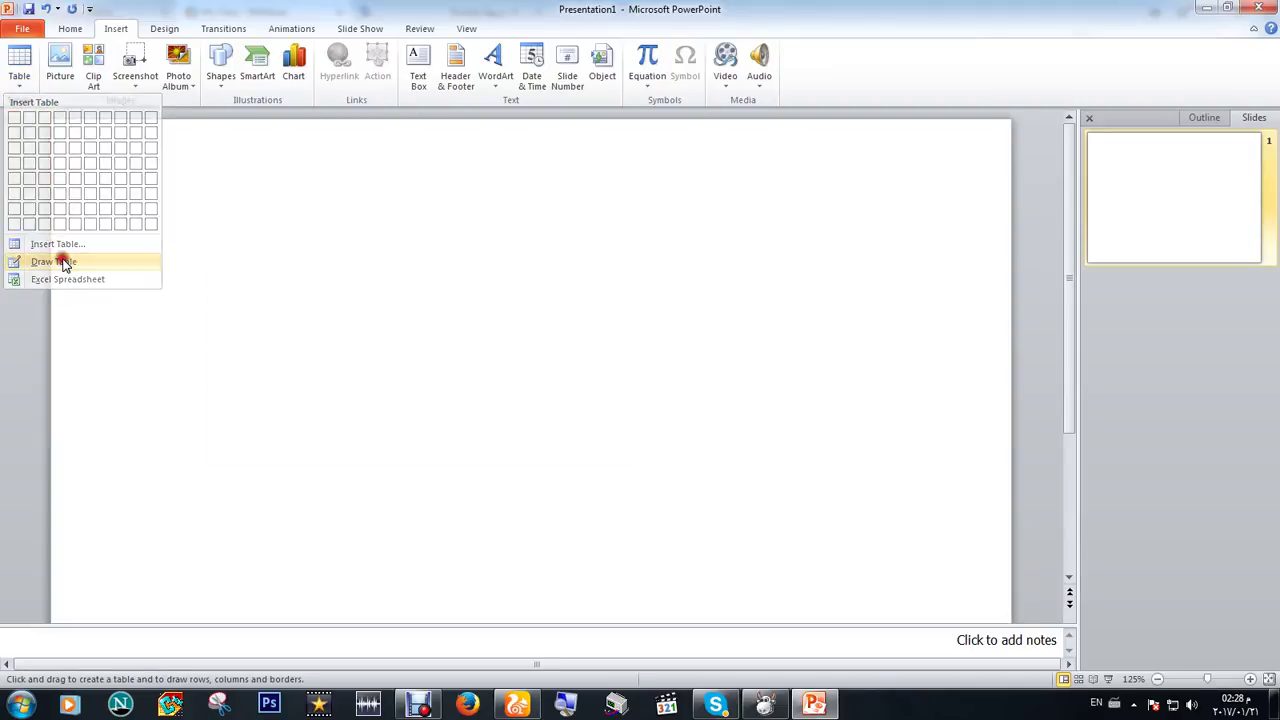
pyautogui.keyDown('ctrl'); pyautogui.scroll(1, 249, 220); pyautogui.keyUp('ctrl')
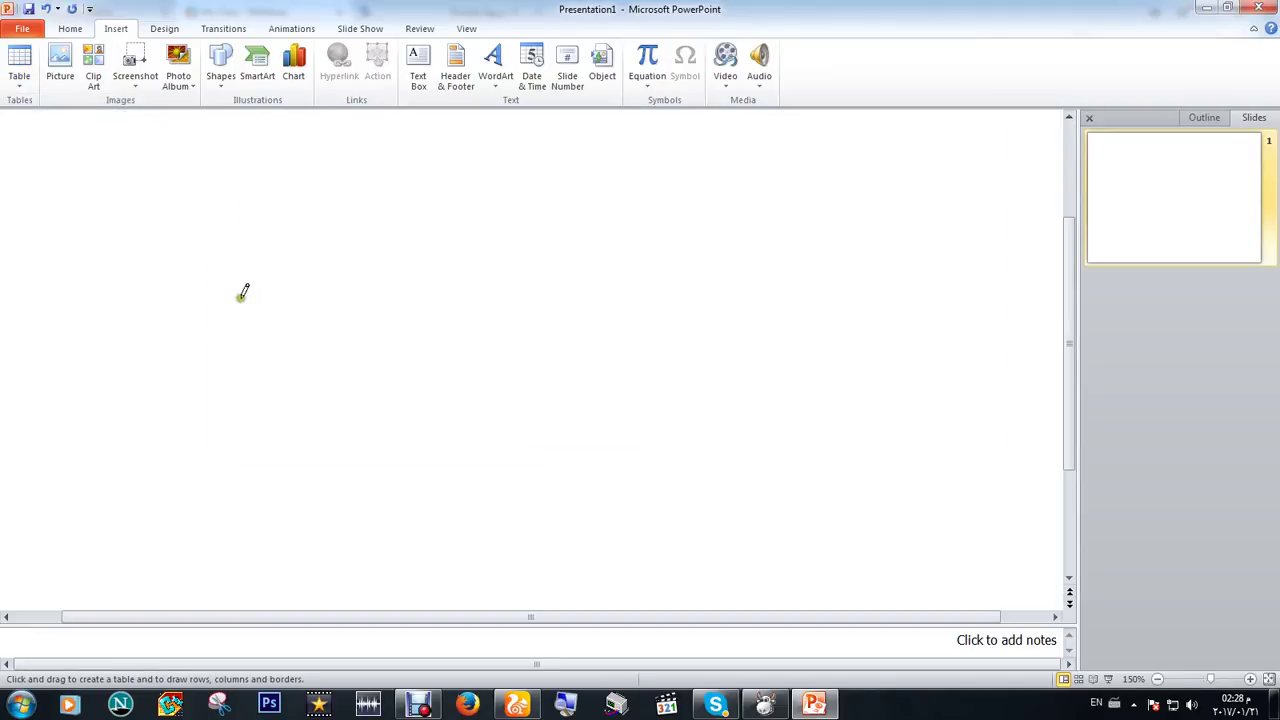
pyautogui.keyDown('ctrl'); pyautogui.scroll(-1, 329, 268); pyautogui.keyUp('ctrl')
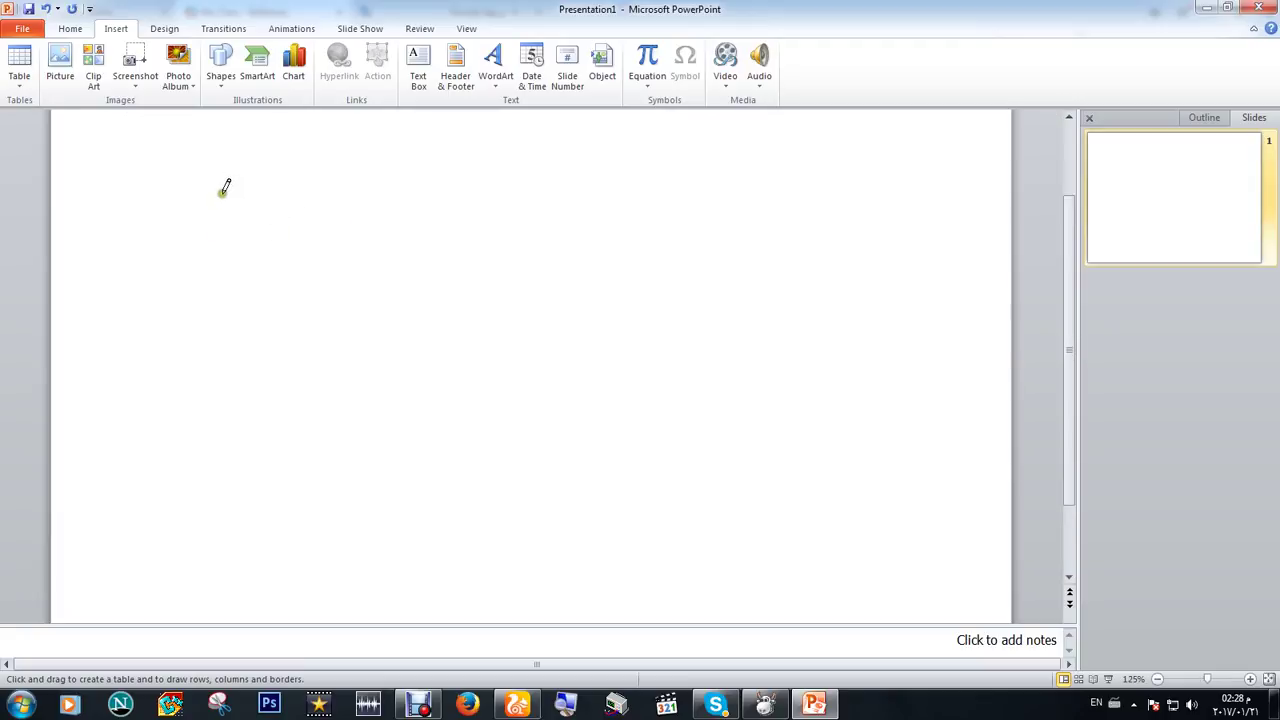
# - Draw the table's outer border and stretch it across the slide
pyautogui.moveTo(201, 187); pyautogui.dragTo(527, 356)
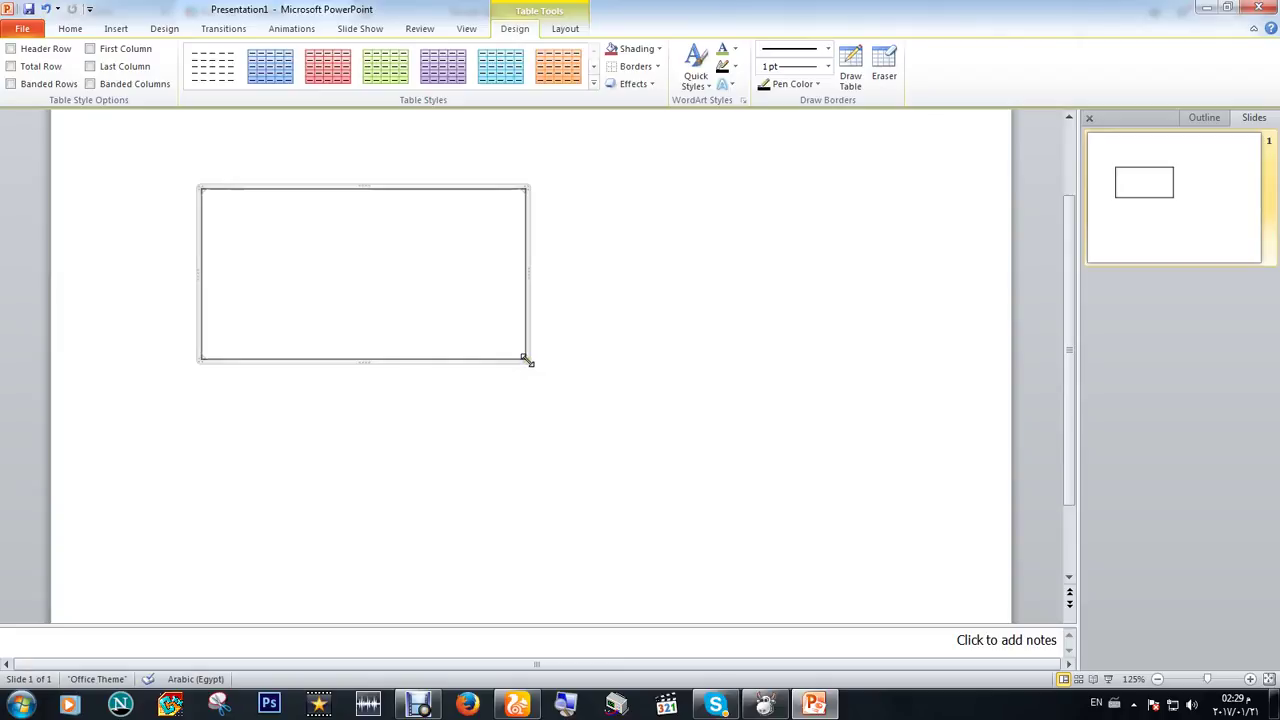
pyautogui.keyDown('ctrl'); pyautogui.scroll(5, 527, 362); pyautogui.keyUp('ctrl')
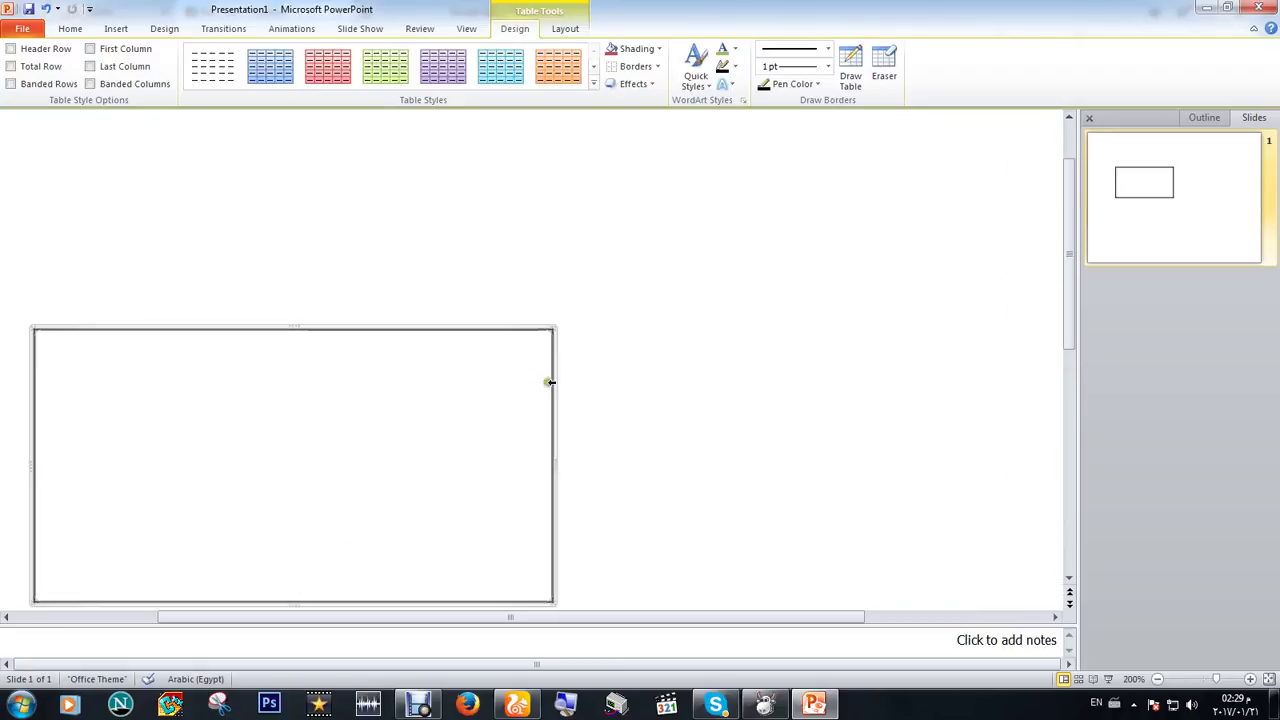
pyautogui.moveTo(1068, 288); pyautogui.dragTo(1068, 394)
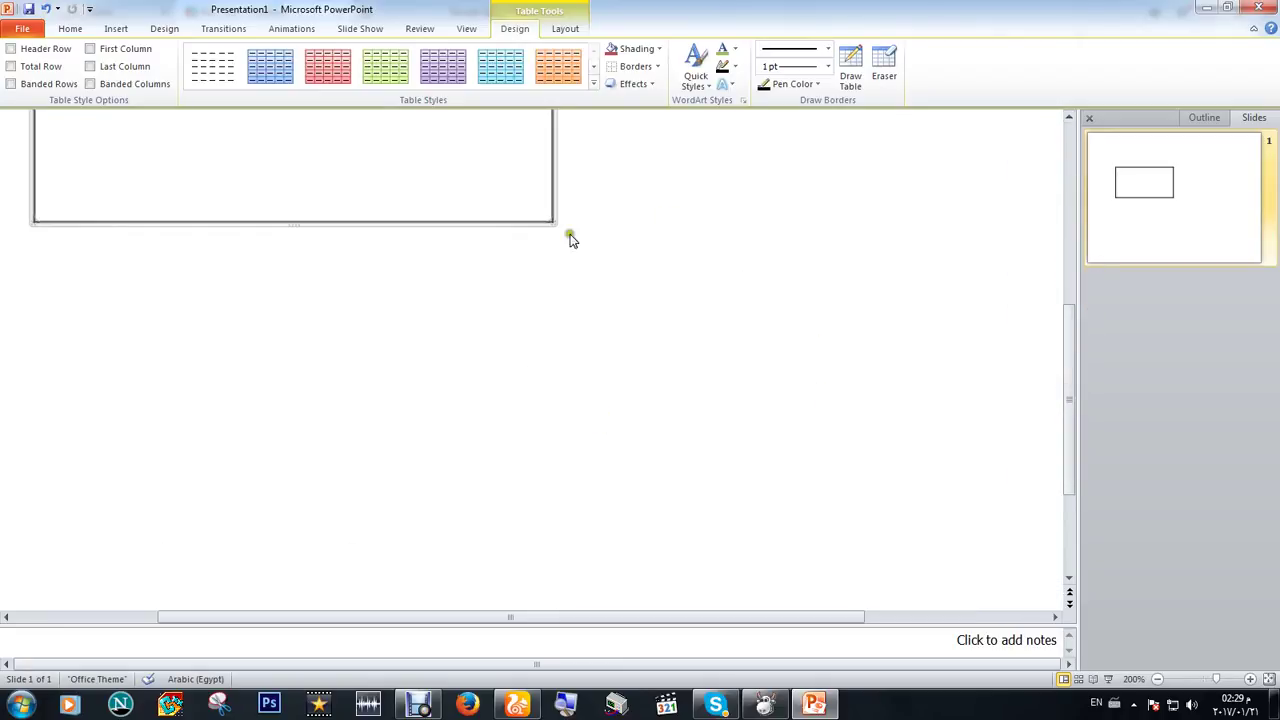
pyautogui.moveTo(553, 221); pyautogui.dragTo(880, 408)
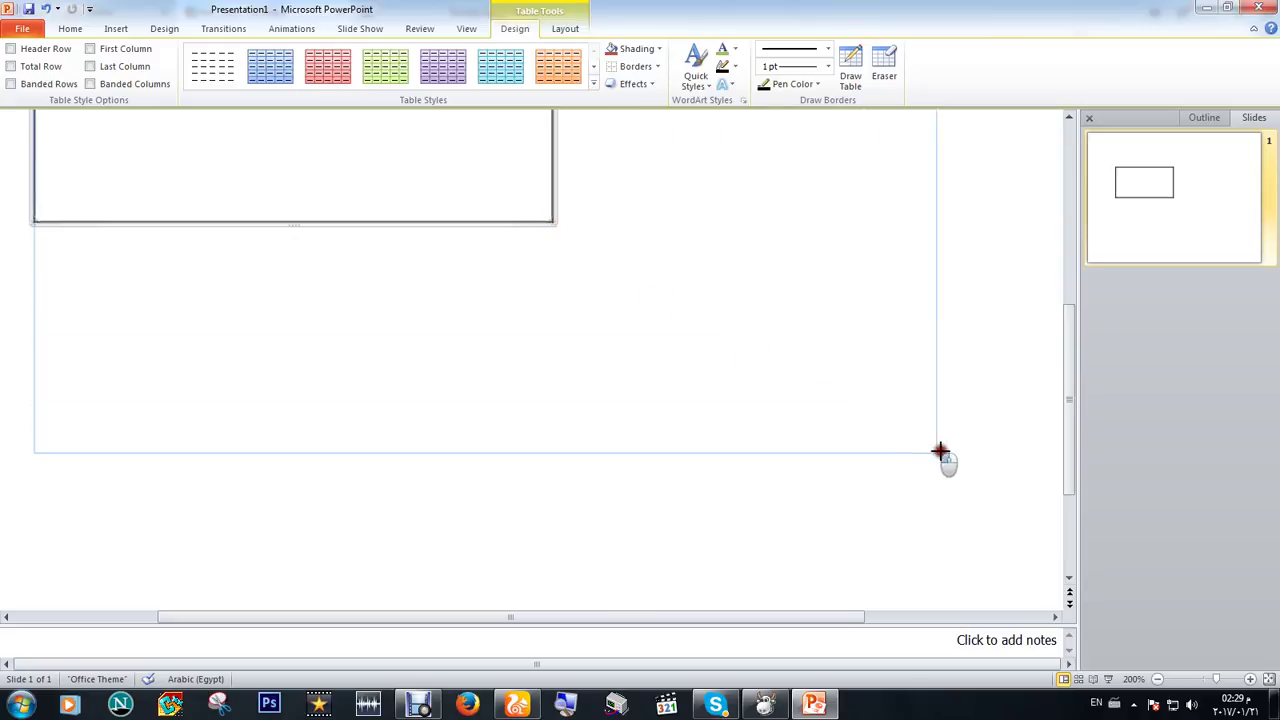
pyautogui.moveTo(880, 408); pyautogui.dragTo(985, 477)
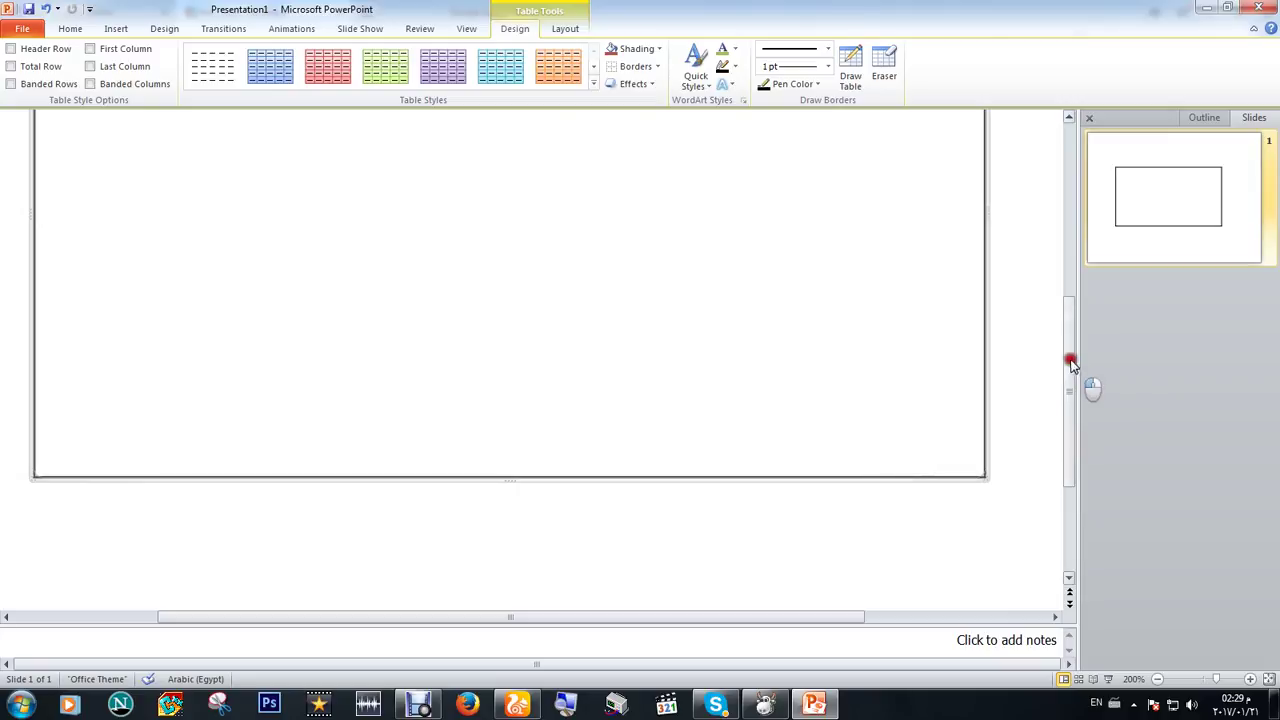
# - Move the table toward the top of the slide and enlarge it further
pyautogui.moveTo(1068, 345); pyautogui.dragTo(1072, 180)
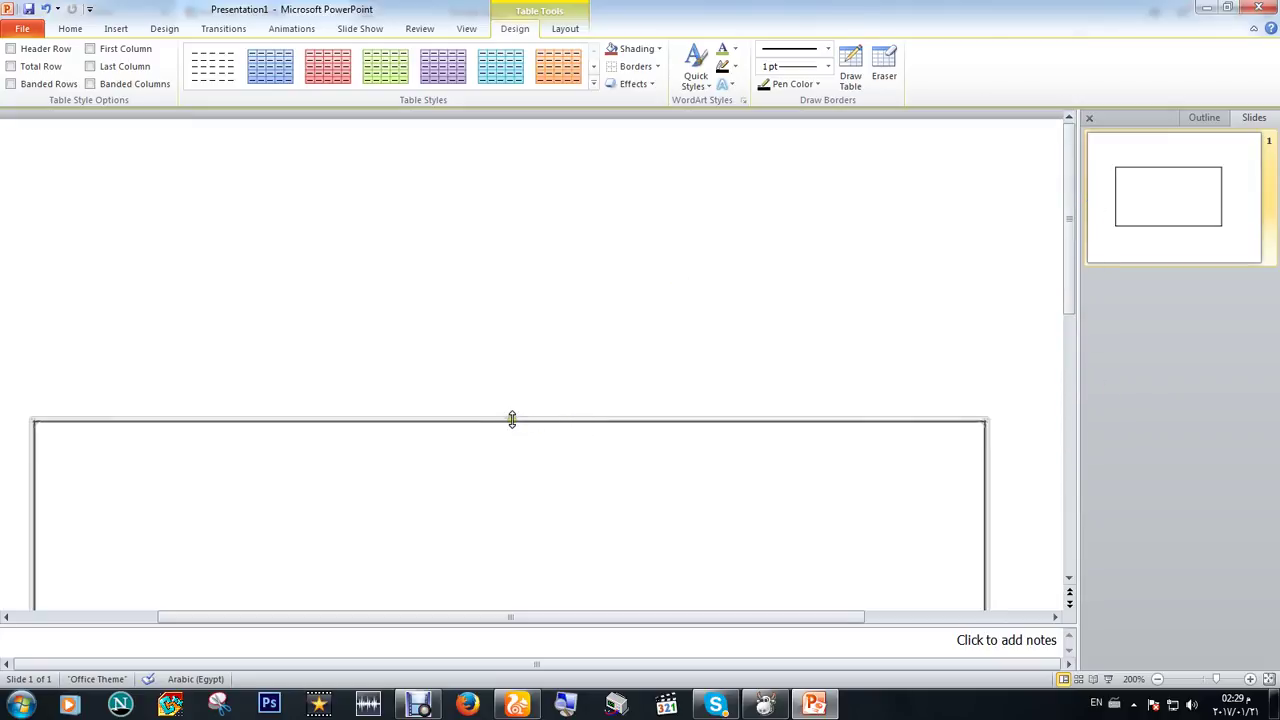
pyautogui.moveTo(512, 419); pyautogui.dragTo(516, 231)
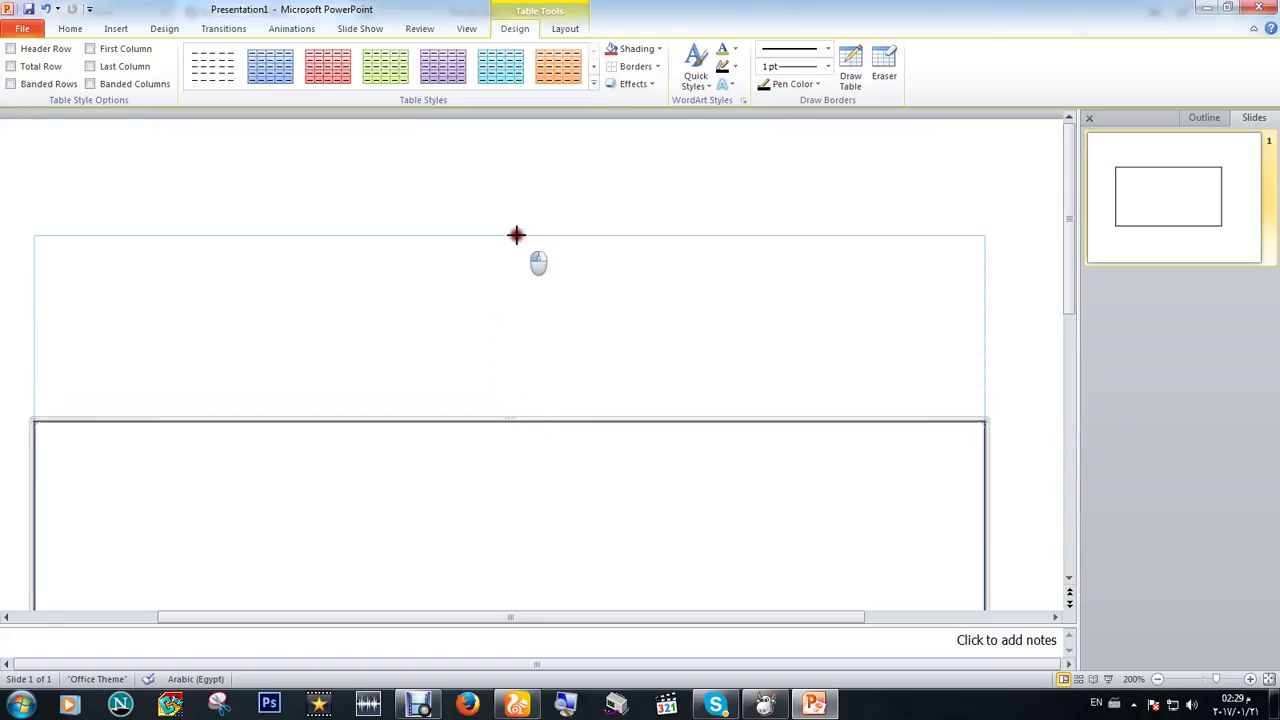
pyautogui.scroll(-5, 960, 205)
pyautogui.scroll(-2, 966, 211)
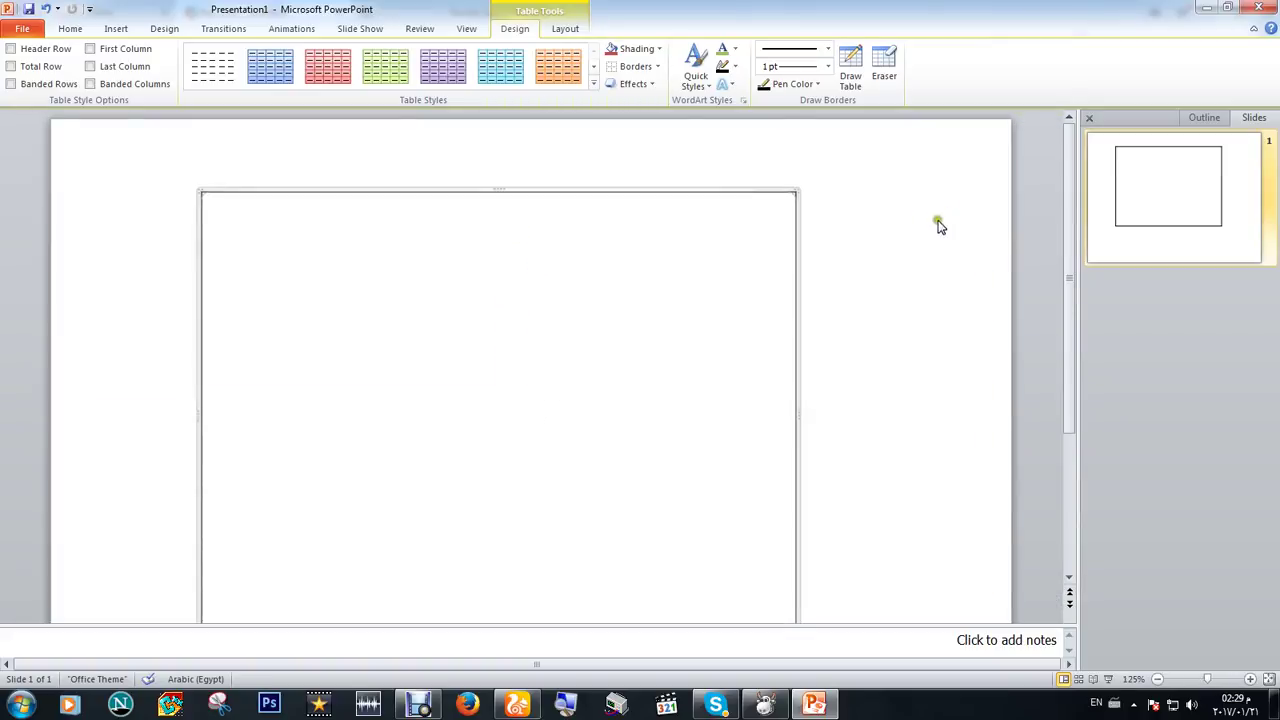
pyautogui.scroll(-3, 929, 226)
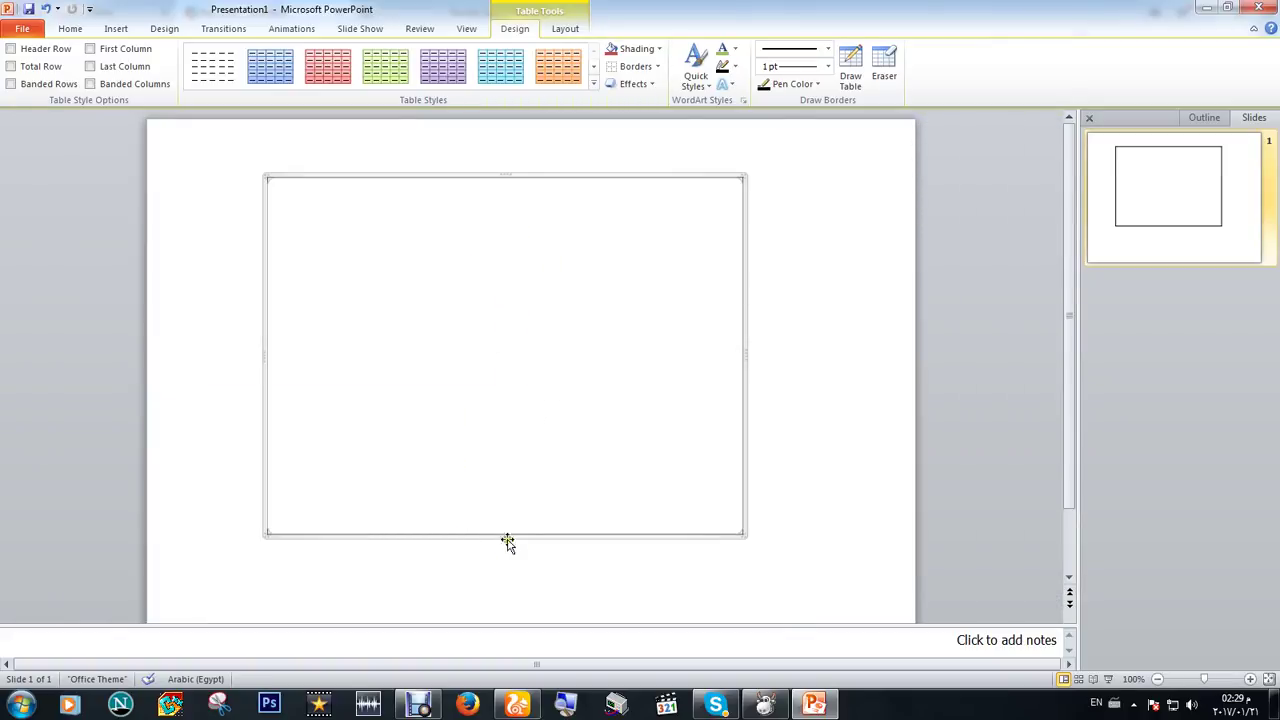
pyautogui.moveTo(742, 535); pyautogui.dragTo(798, 570)
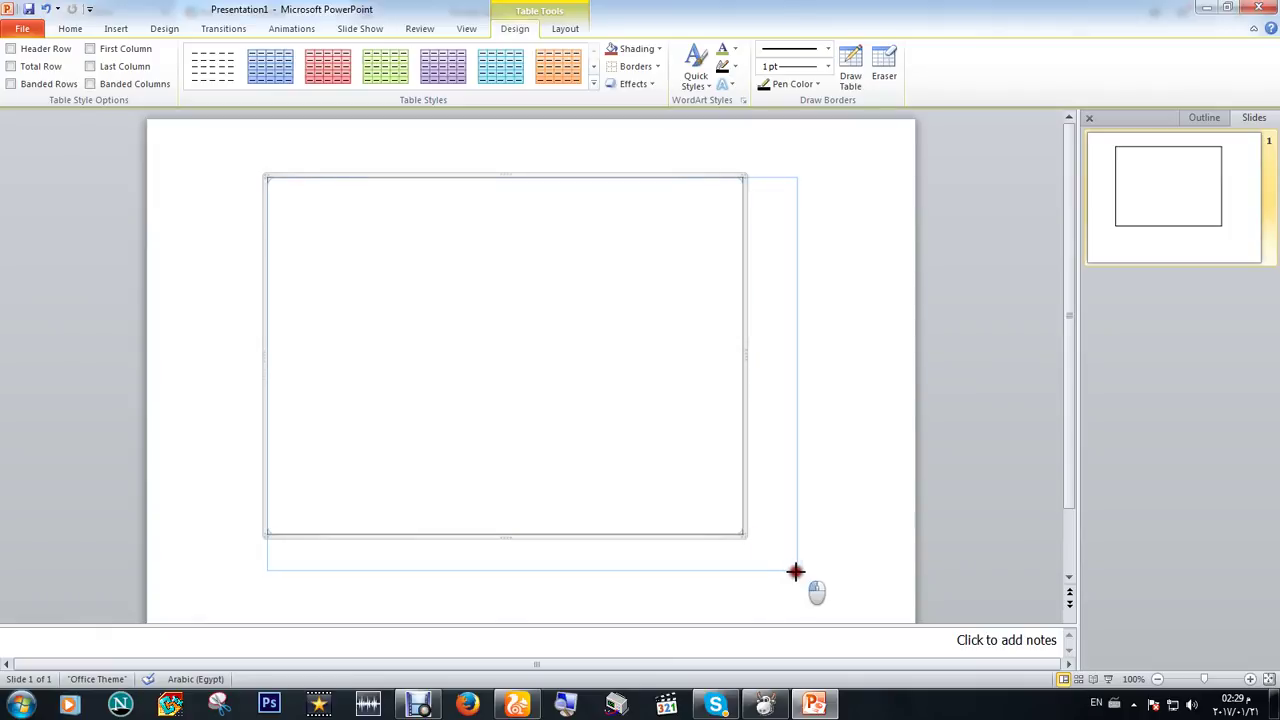
pyautogui.click(621, 318)
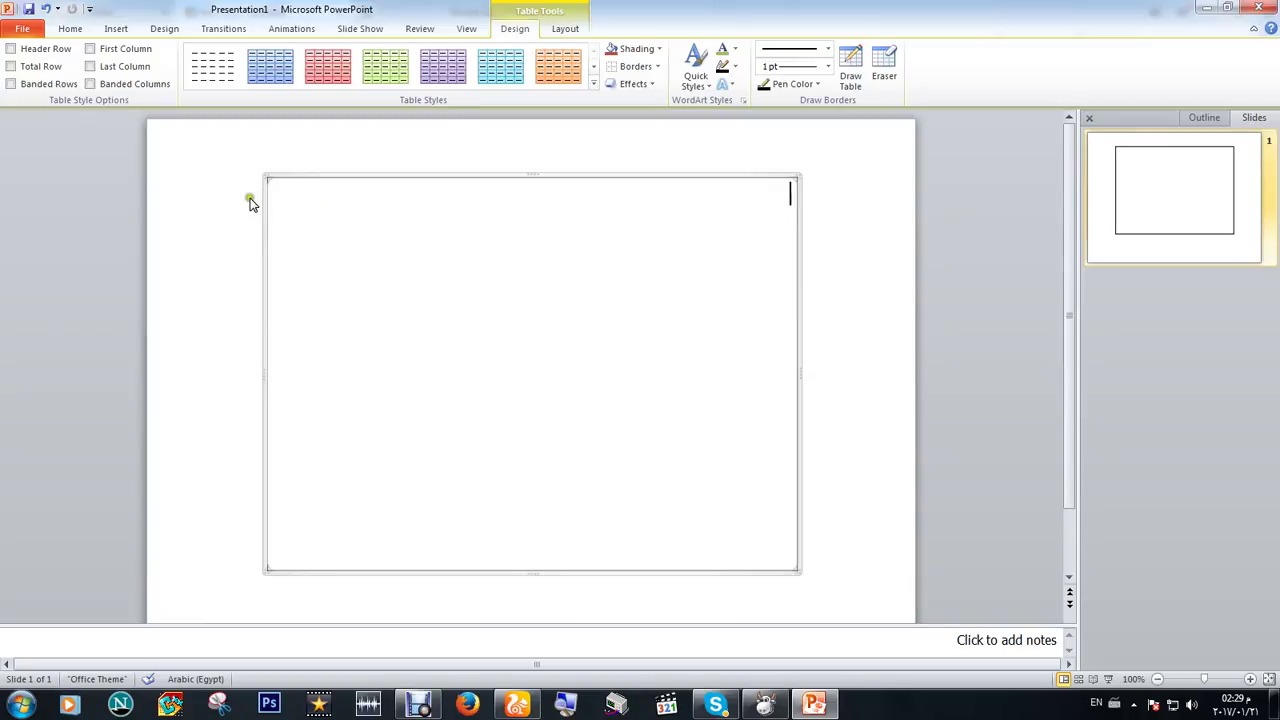
# - Turn on Total Row, then draw six horizontal dividers to make seven rows
pyautogui.click(11, 66)
pyautogui.click(853, 70)
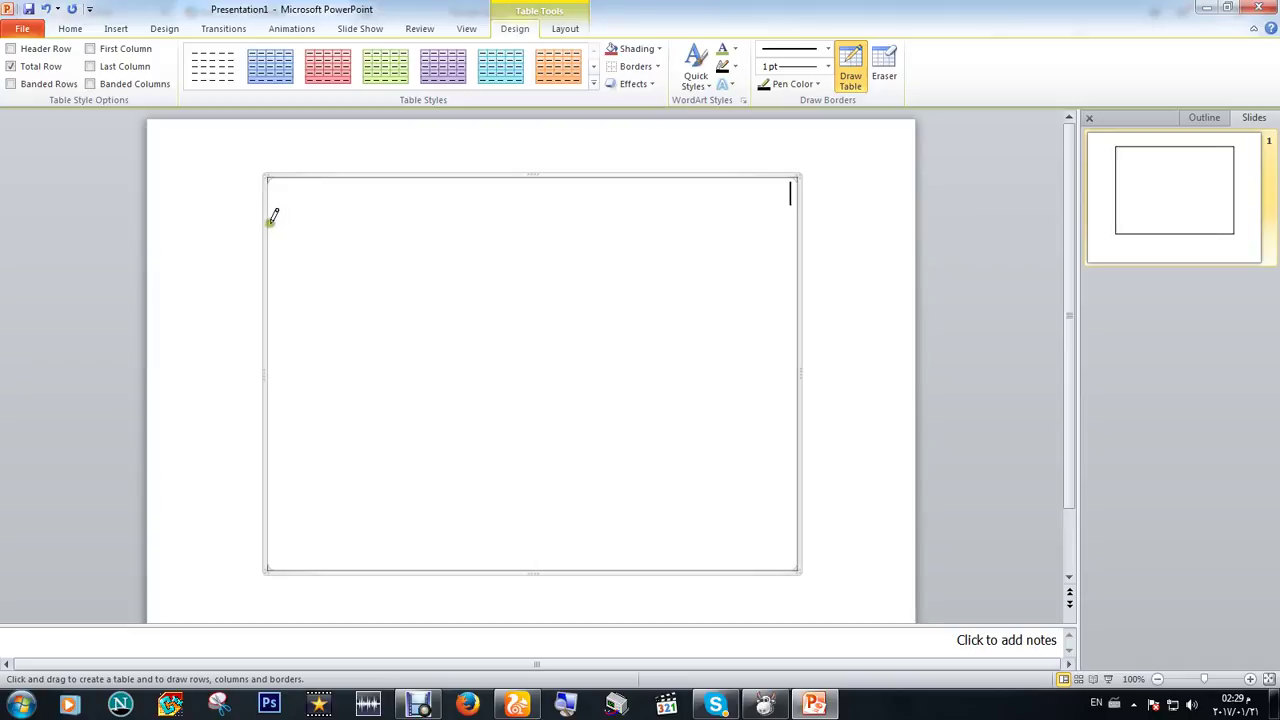
pyautogui.moveTo(272, 214); pyautogui.dragTo(651, 213)
pyautogui.moveTo(279, 279); pyautogui.dragTo(632, 281)
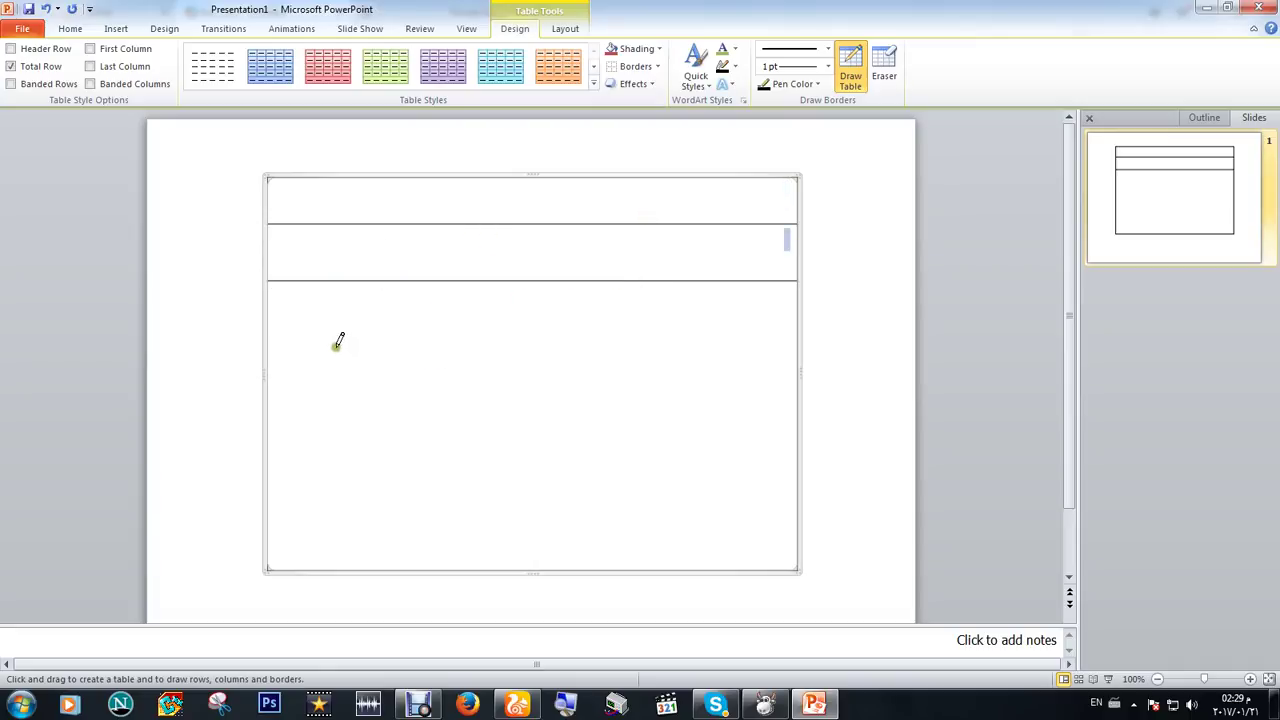
pyautogui.moveTo(337, 337); pyautogui.dragTo(629, 337)
pyautogui.moveTo(364, 400); pyautogui.dragTo(688, 396)
pyautogui.moveTo(466, 486); pyautogui.dragTo(749, 486)
pyautogui.moveTo(518, 528); pyautogui.dragTo(749, 527)
pyautogui.click(376, 203)
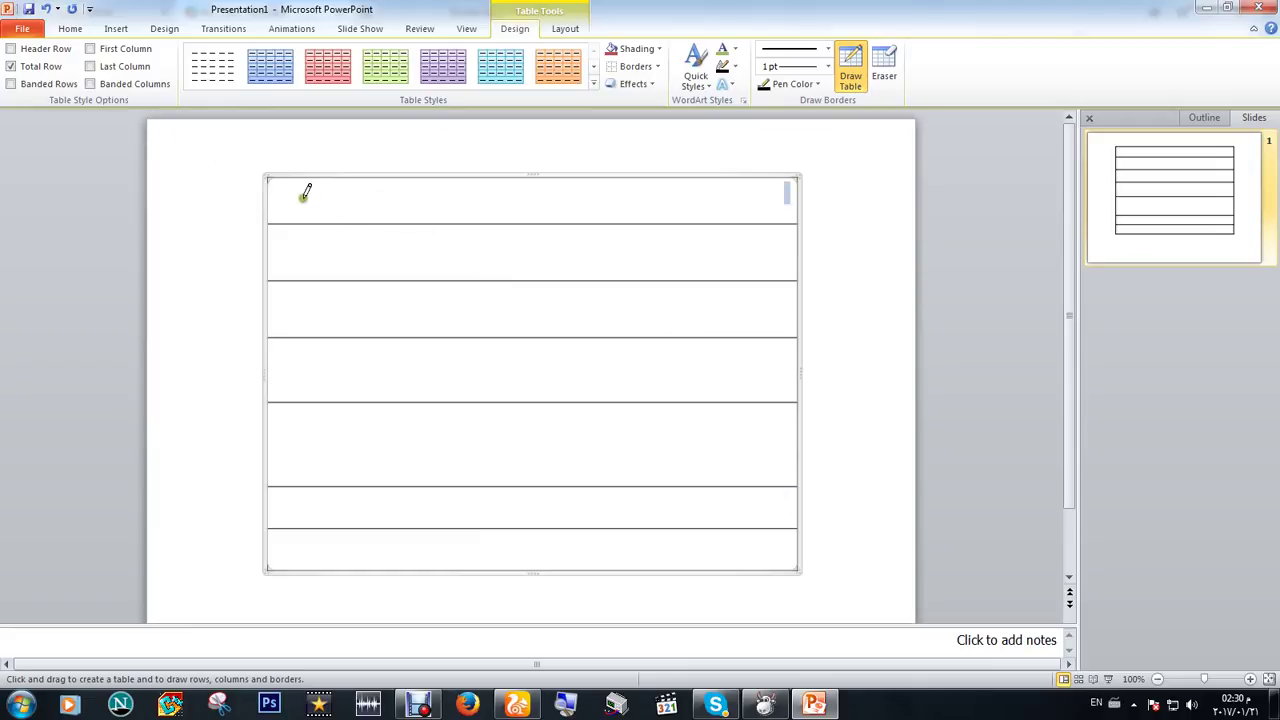
# - Turn off Total Row, enable First Column, and draw four vertical dividers for five columns
pyautogui.click(10, 67)
pyautogui.click(90, 50)
pyautogui.moveTo(358, 188)
pyautogui.mouseDown()
pyautogui.moveTo(397, 512)
pyautogui.moveTo(365, 511)
pyautogui.mouseUp()
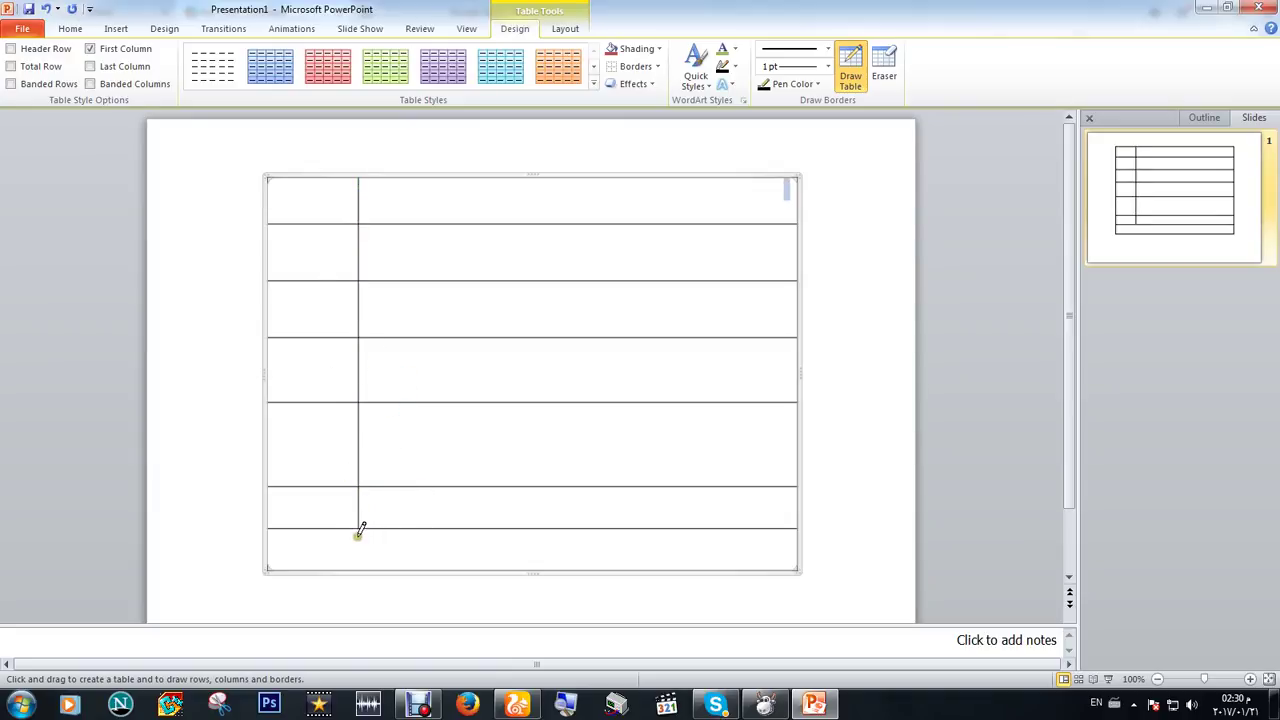
pyautogui.moveTo(359, 534); pyautogui.dragTo(359, 563)
pyautogui.moveTo(486, 183); pyautogui.dragTo(474, 586)
pyautogui.moveTo(610, 192); pyautogui.dragTo(630, 334)
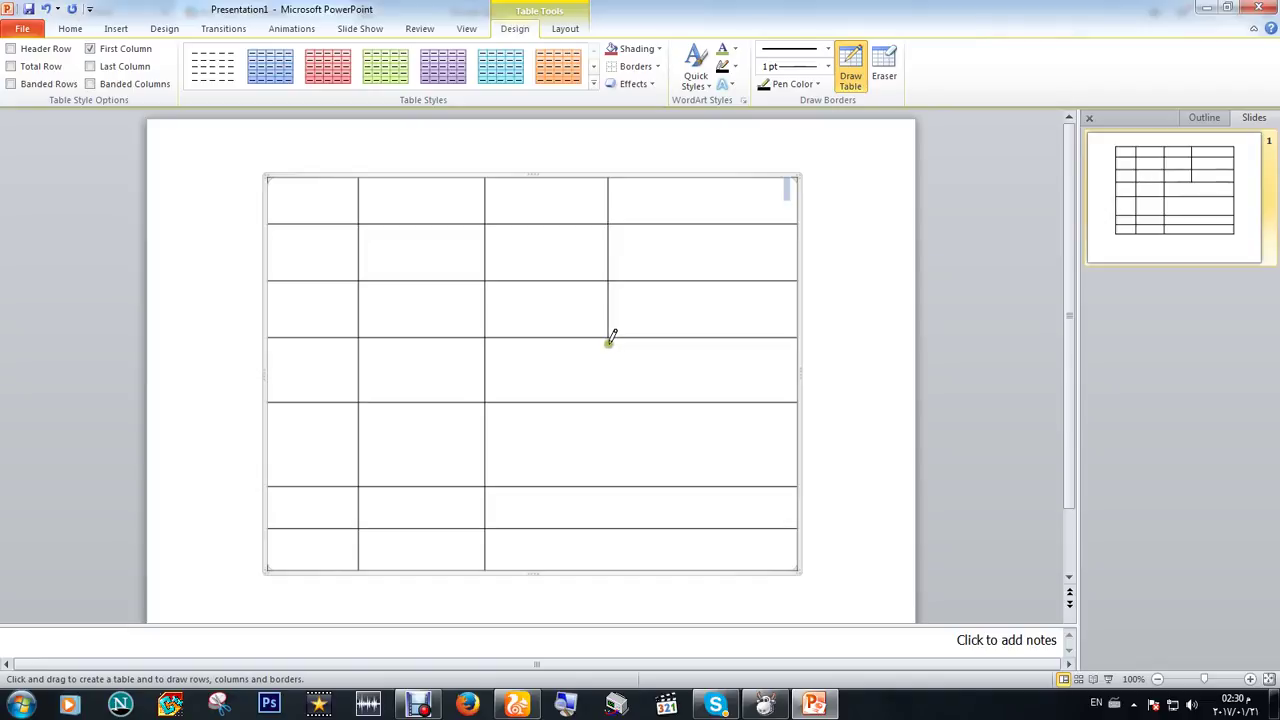
pyautogui.moveTo(610, 336); pyautogui.dragTo(614, 466)
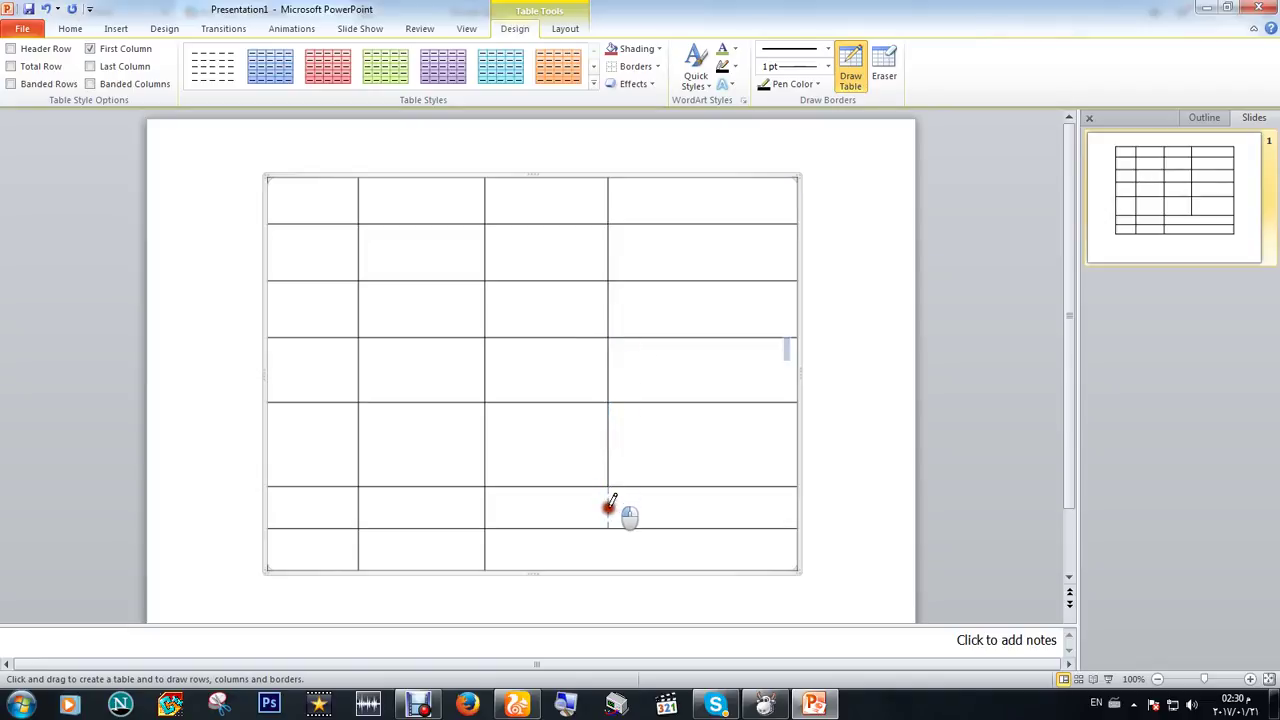
pyautogui.moveTo(614, 466); pyautogui.dragTo(613, 553)
pyautogui.moveTo(710, 184); pyautogui.dragTo(709, 566)
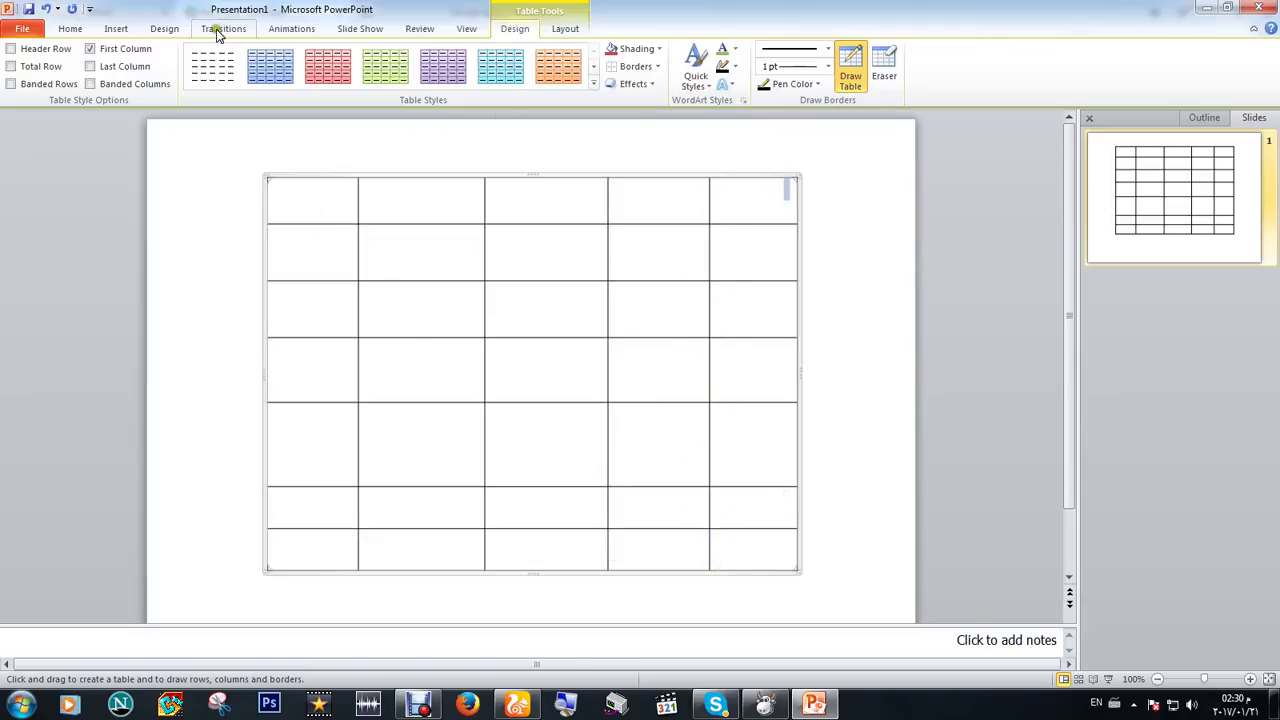
# - Type 'ES' in the first top-row cell and switch the keyboard input language
pyautogui.click(70, 30)
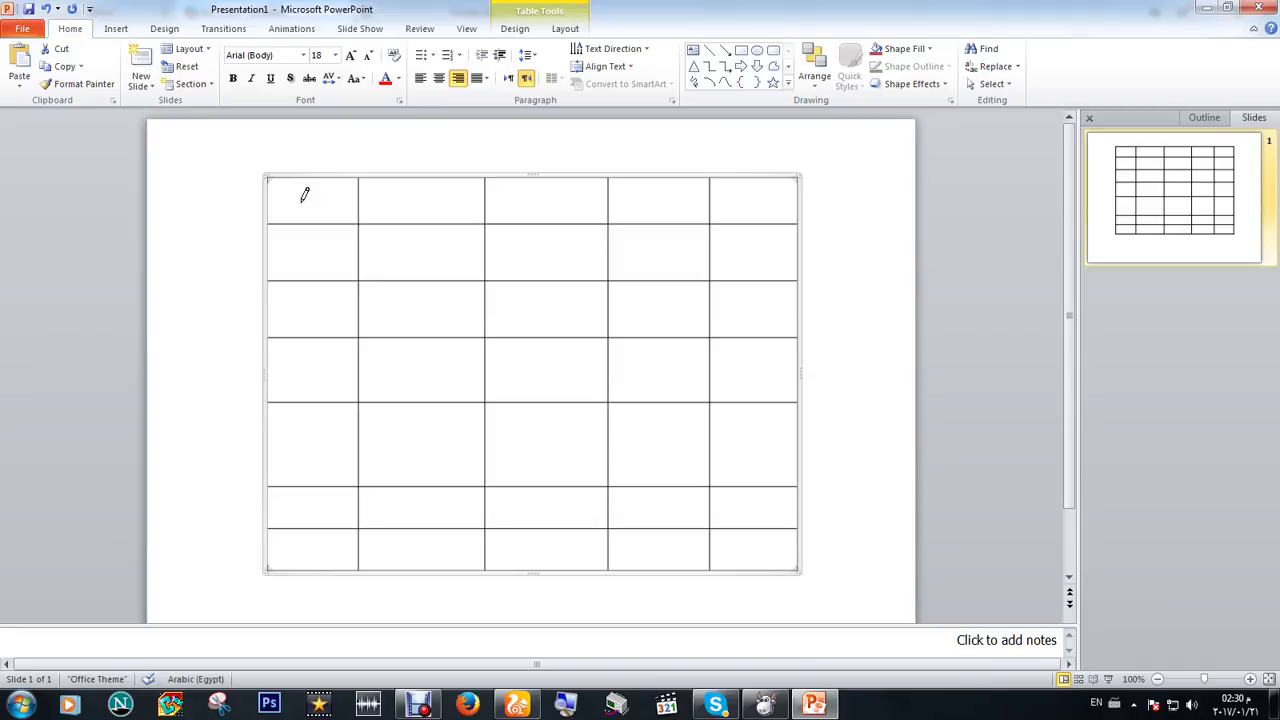
pyautogui.click(304, 196)
pyautogui.write('ESC')
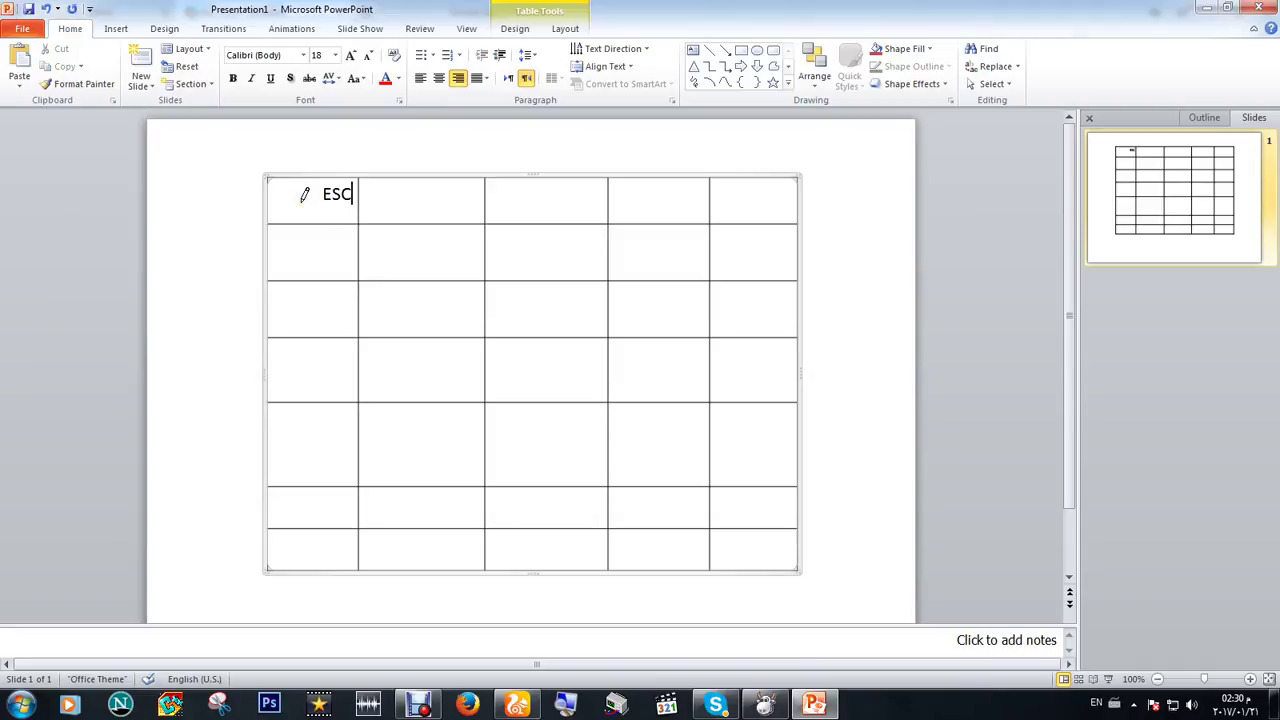
pyautogui.hotkey('alt', 'shift')
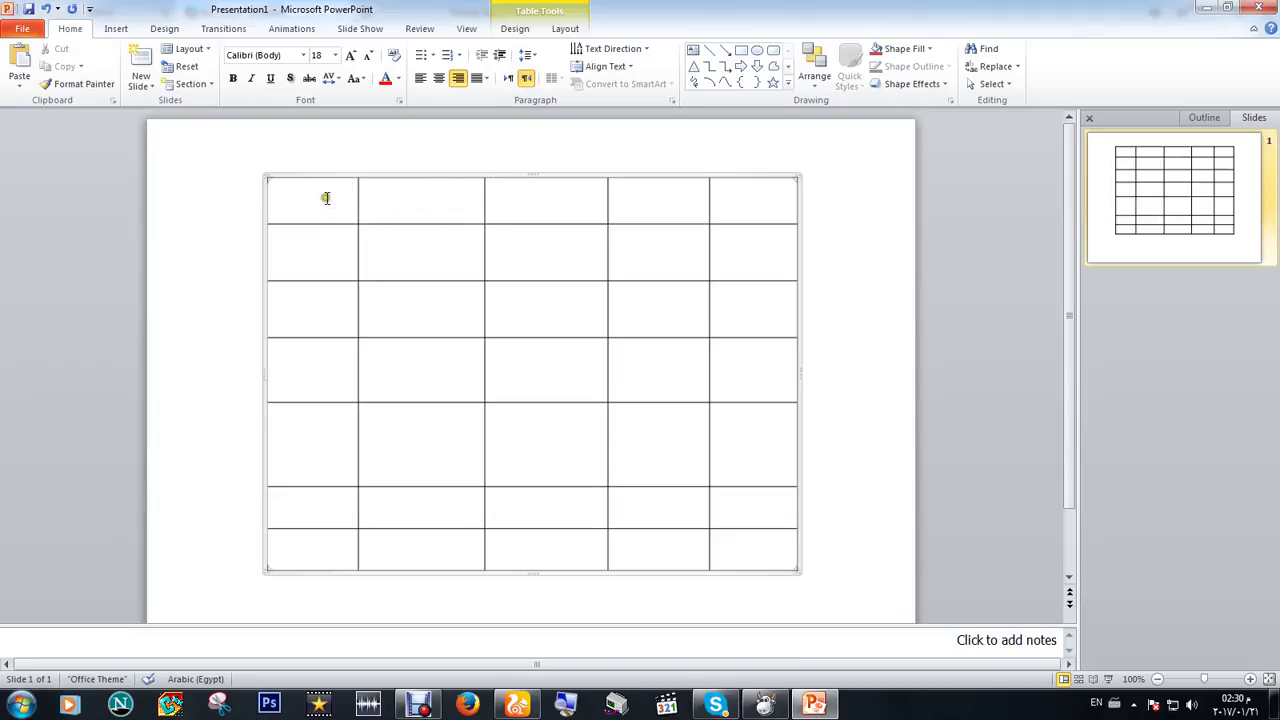
pyautogui.write('as')
# - Fill the other four top-row cells with 'sdd', 'asd', 'asd' and 'asd'
pyautogui.click(408, 191)
pyautogui.write('sdd')
pyautogui.click(552, 197)
pyautogui.write('asd')
pyautogui.click(640, 197)
pyautogui.write('asd')
pyautogui.click(751, 197)
pyautogui.write('asd')
# - Delete the leftover text from the first top-row cell, leaving it empty
pyautogui.click(411, 253)
pyautogui.click(520, 268)
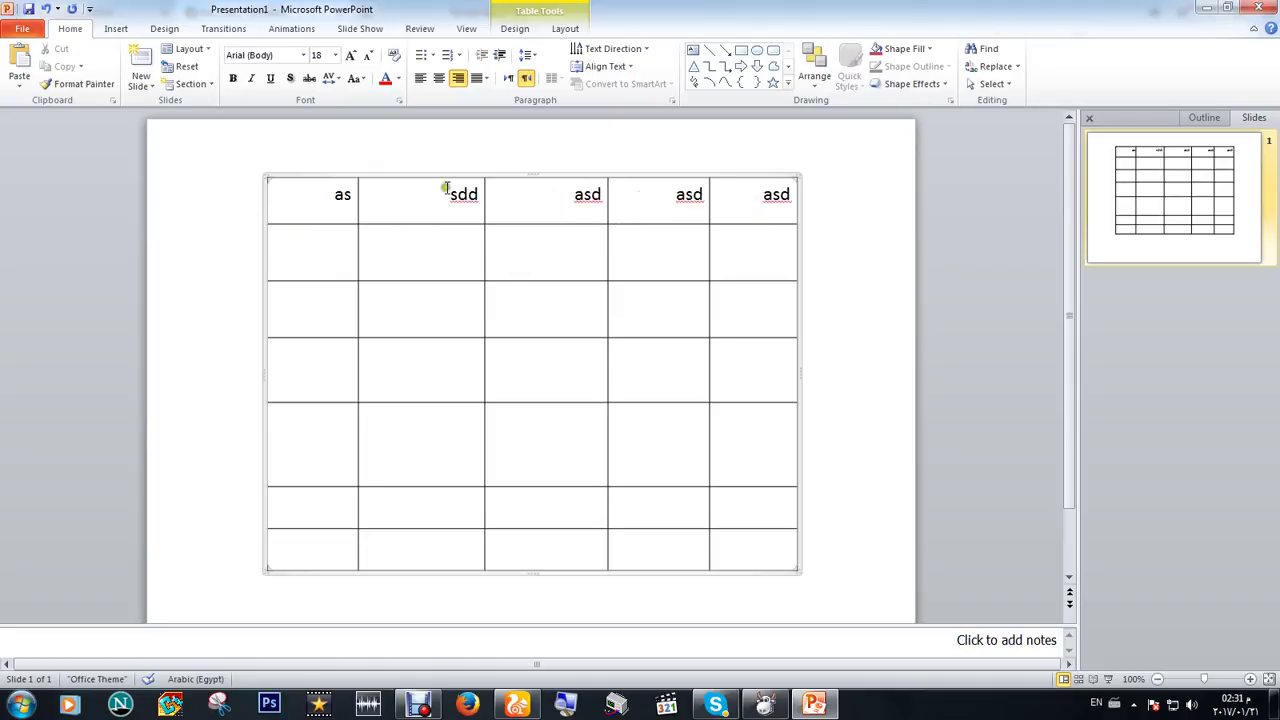
pyautogui.moveTo(316, 194); pyautogui.dragTo(353, 196)
pyautogui.press('BackSpace')
pyautogui.moveTo(437, 197); pyautogui.dragTo(508, 202)
pyautogui.click(507, 203)
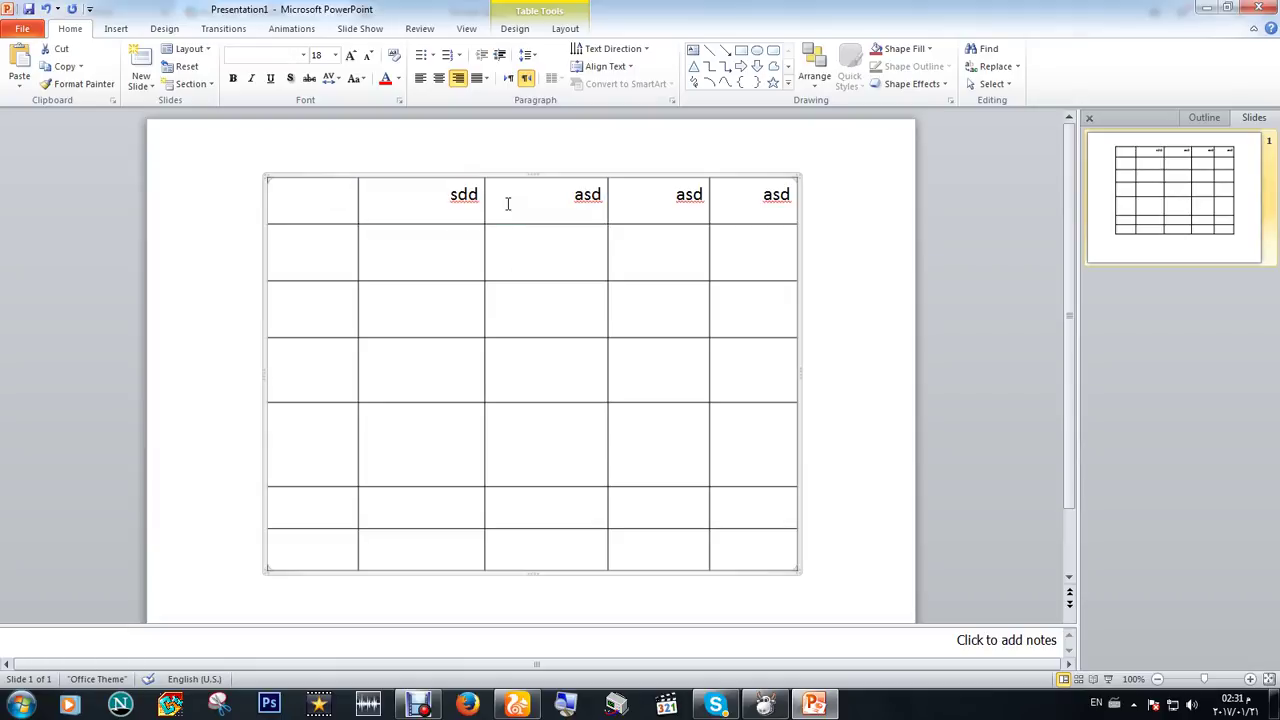